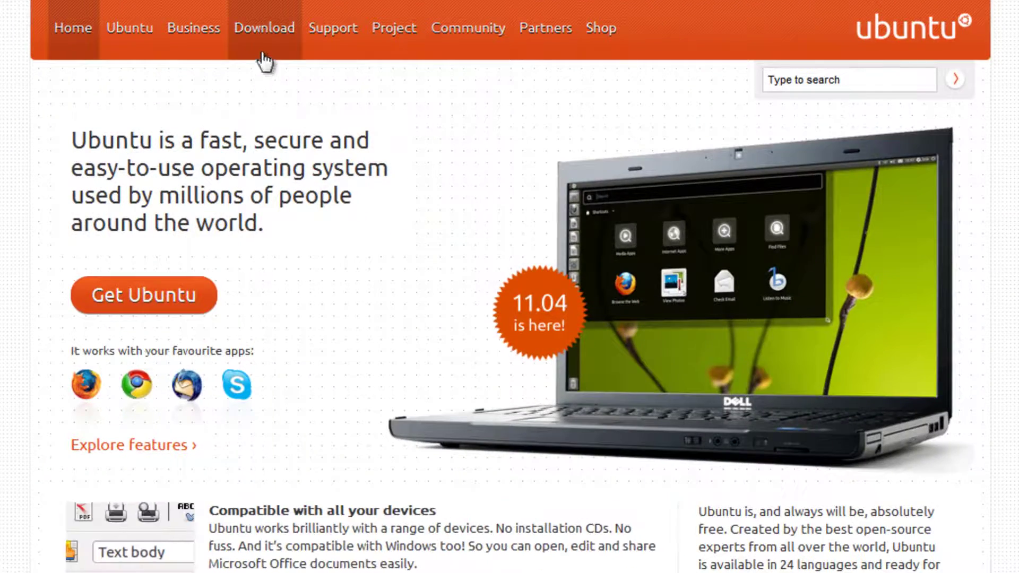
- Open Ubuntu's 'Download and install' page, keep Ubuntu 11.04 selected and show the 32/64-bit choice
left_click(263, 59)
scroll(320, 207, "down", 2)
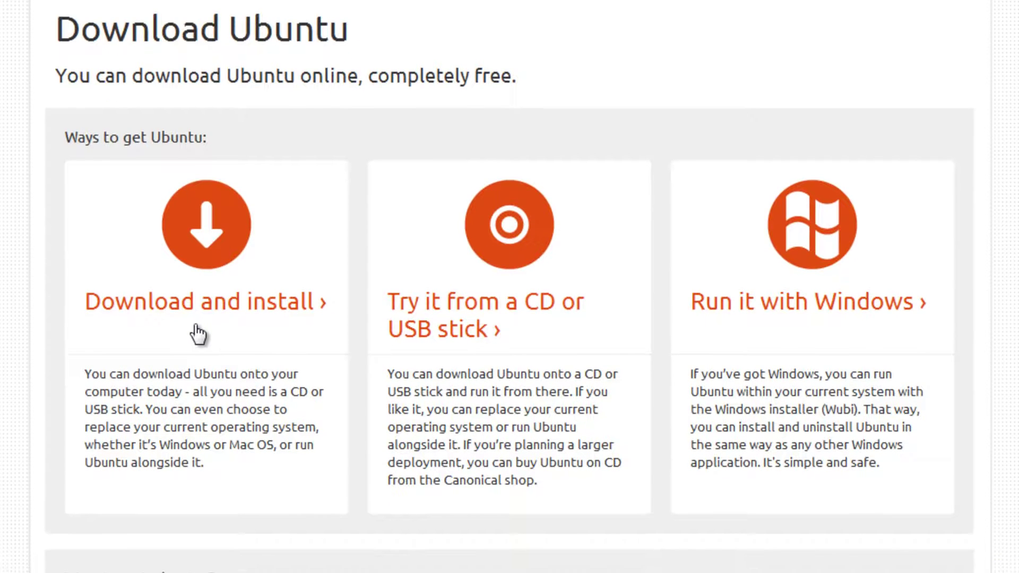
left_click(198, 334)
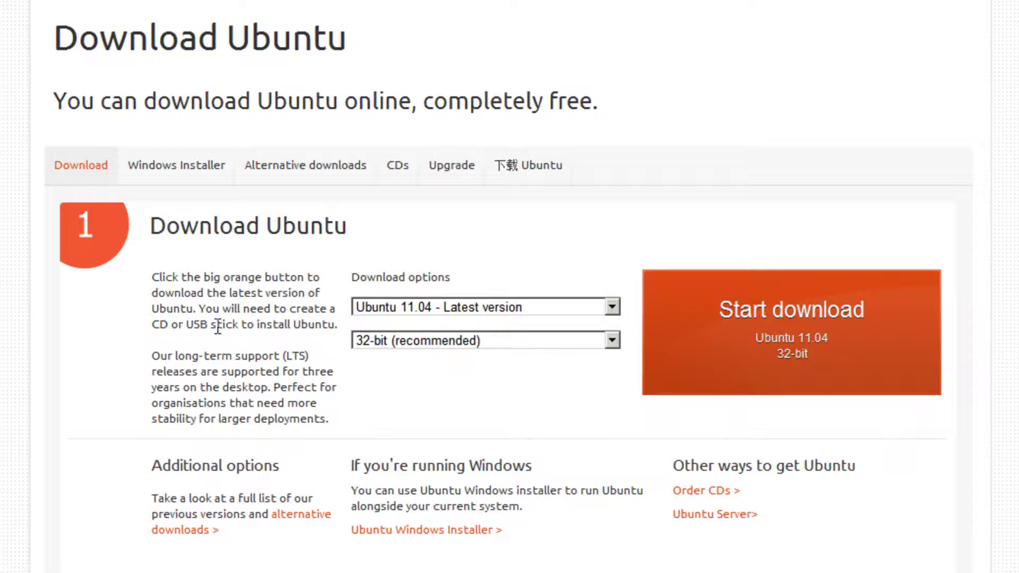
left_click(503, 312)
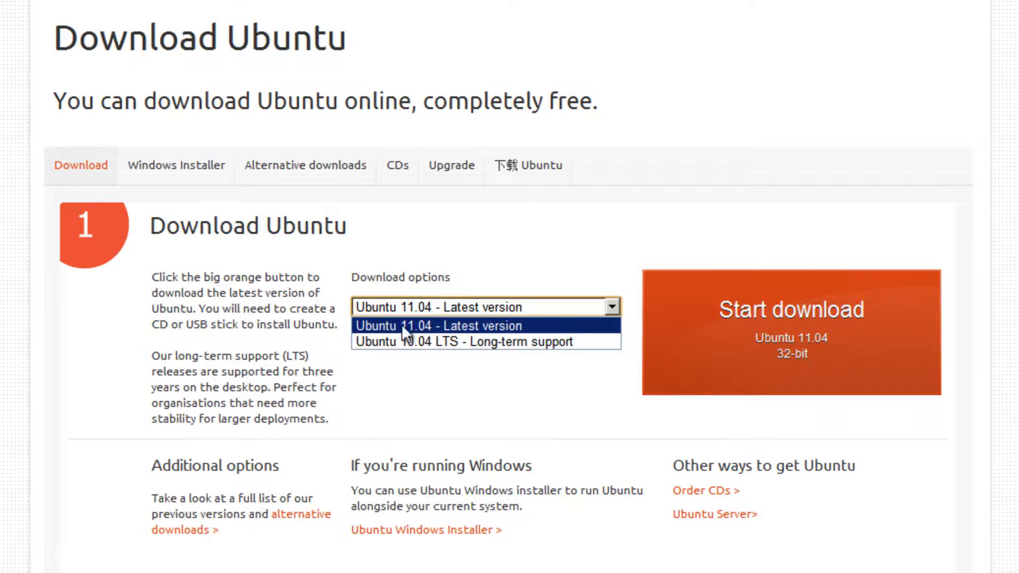
left_click(579, 324)
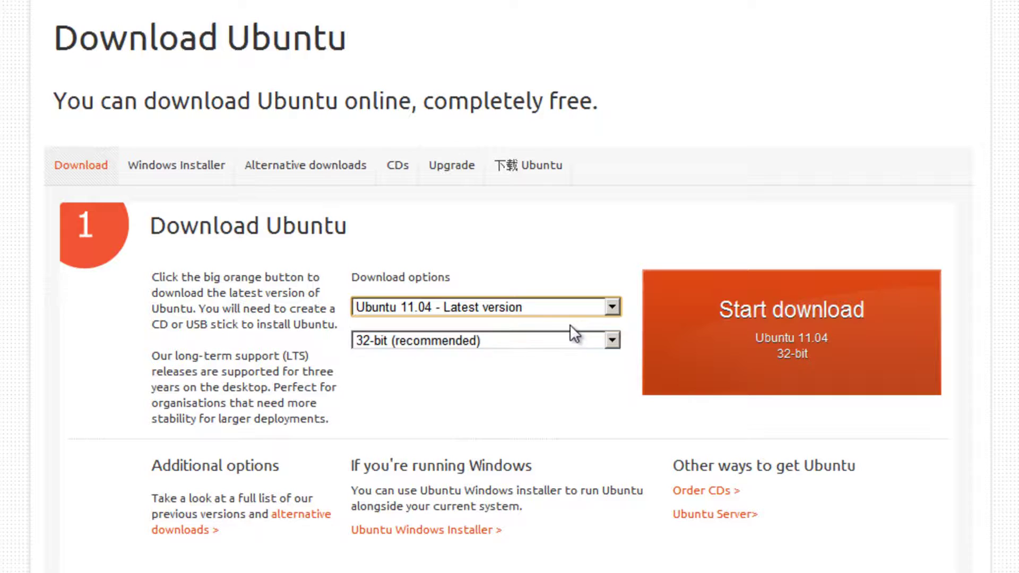
left_click(610, 340)
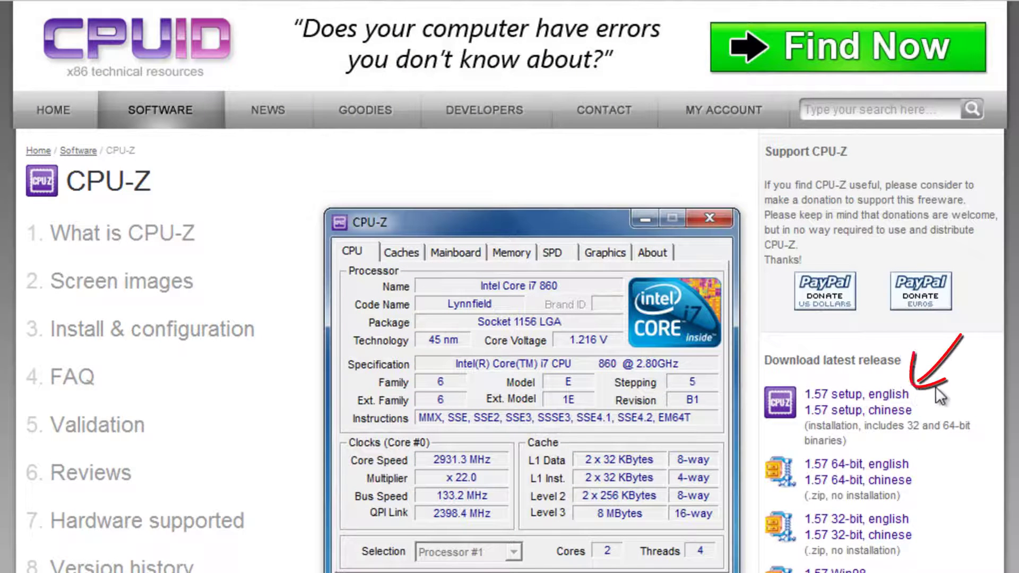
- Download cpu-z_1.57.1-setup-en.exe from the CPUID CPU-Z page
left_click(900, 395)
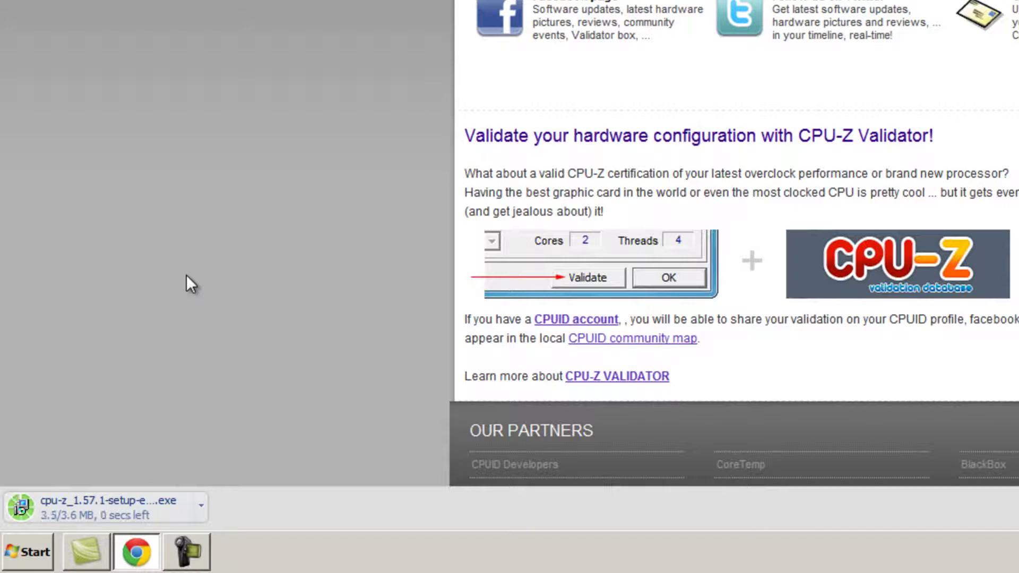
- Run the CPU-Z installer despite the warning and accept the licence agreement
left_click(143, 506)
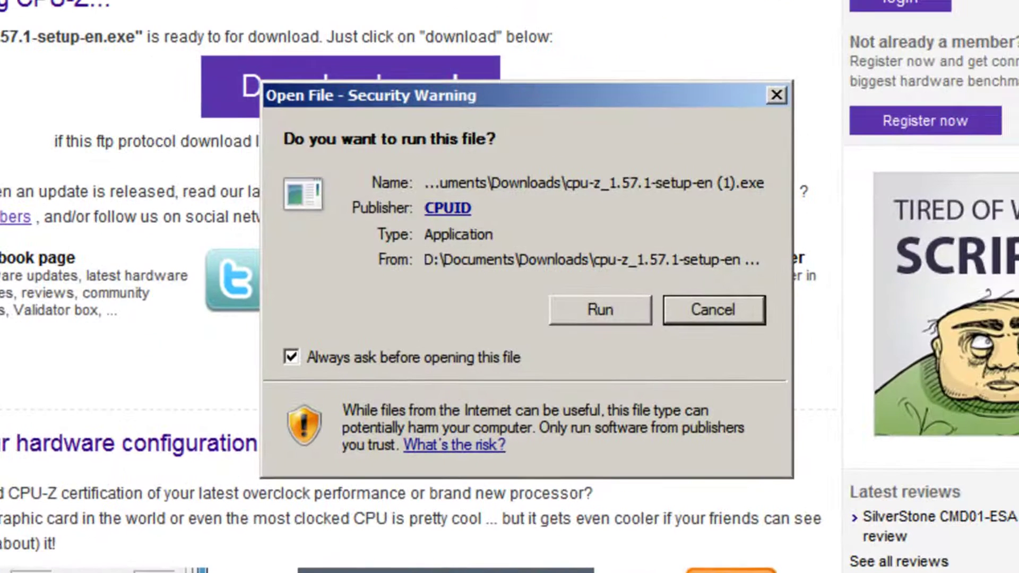
left_click(606, 309)
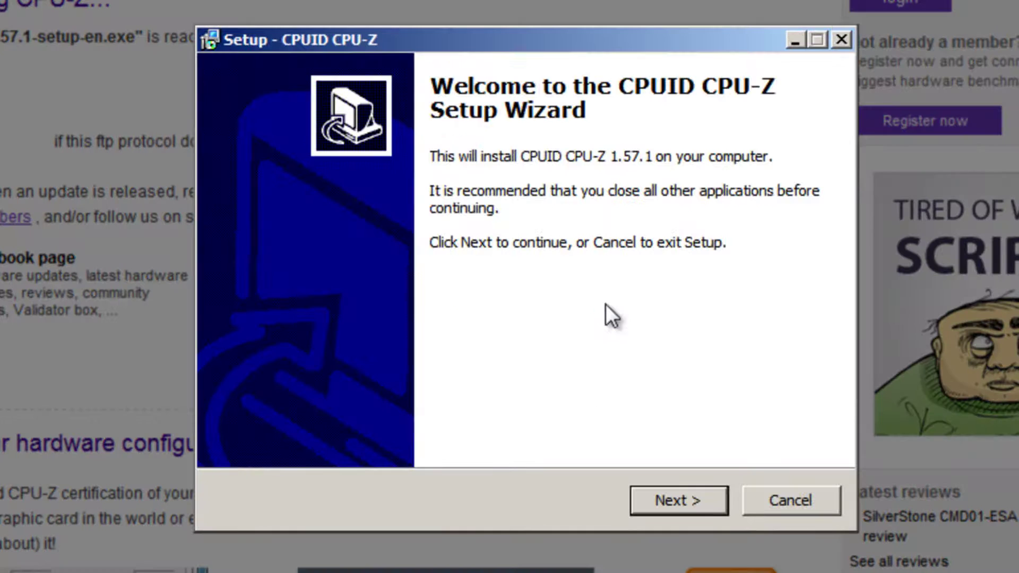
left_click(685, 495)
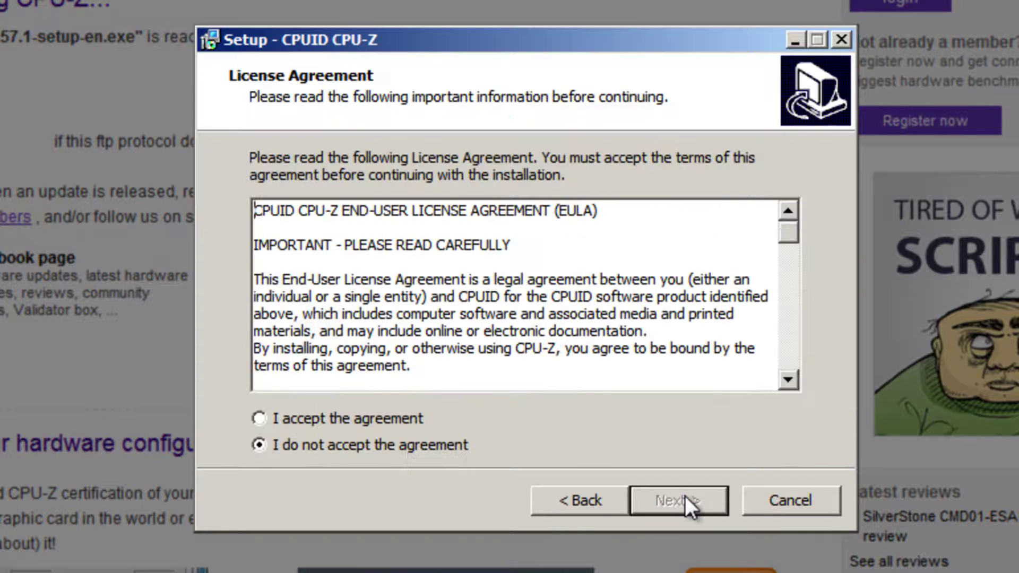
left_click(263, 422)
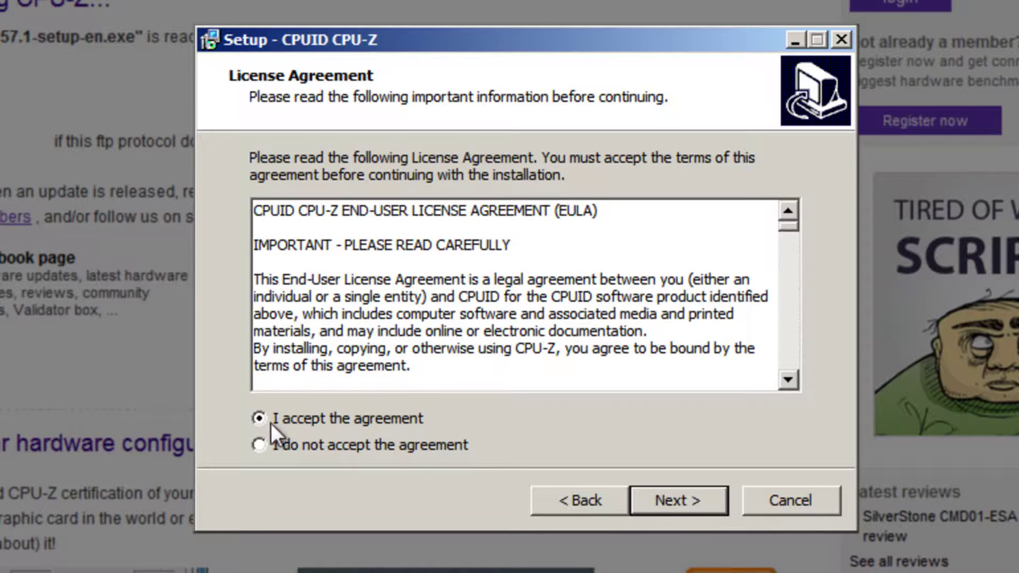
left_click(671, 508)
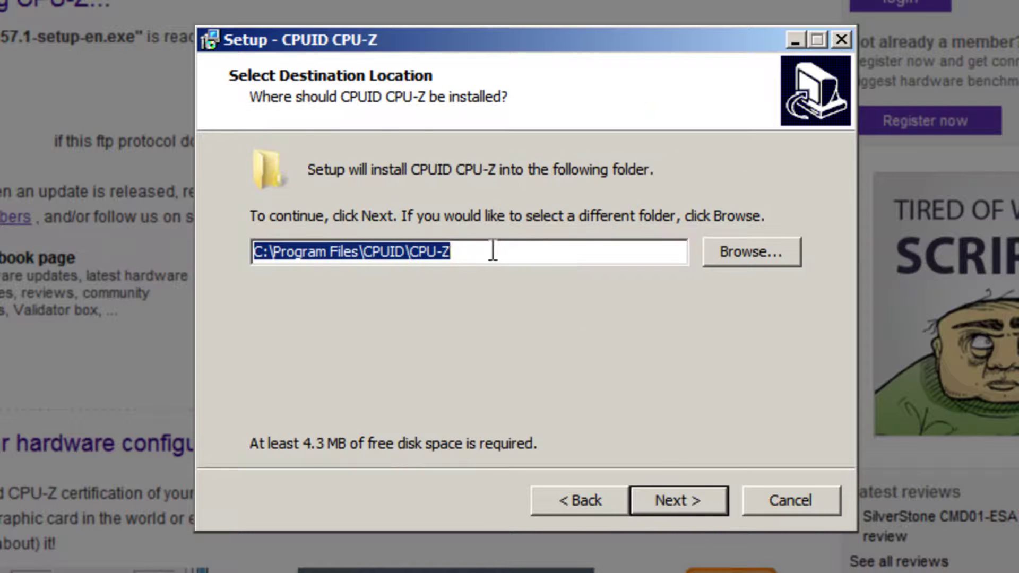
- Install with the default folder, Start Menu folder and desktop icon, skipping the readme
left_click(696, 498)
left_click(697, 498)
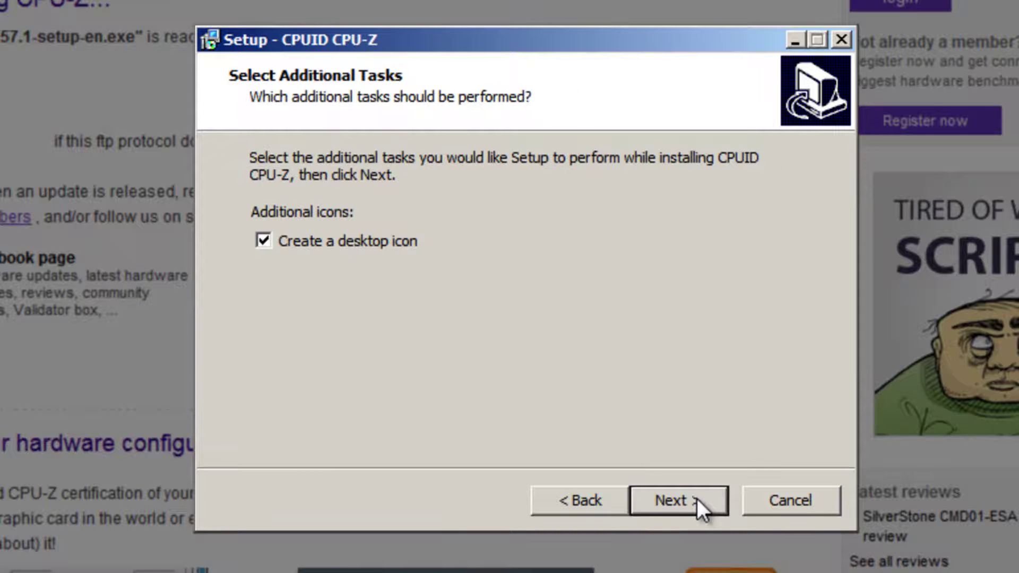
left_click(697, 498)
left_click(697, 498)
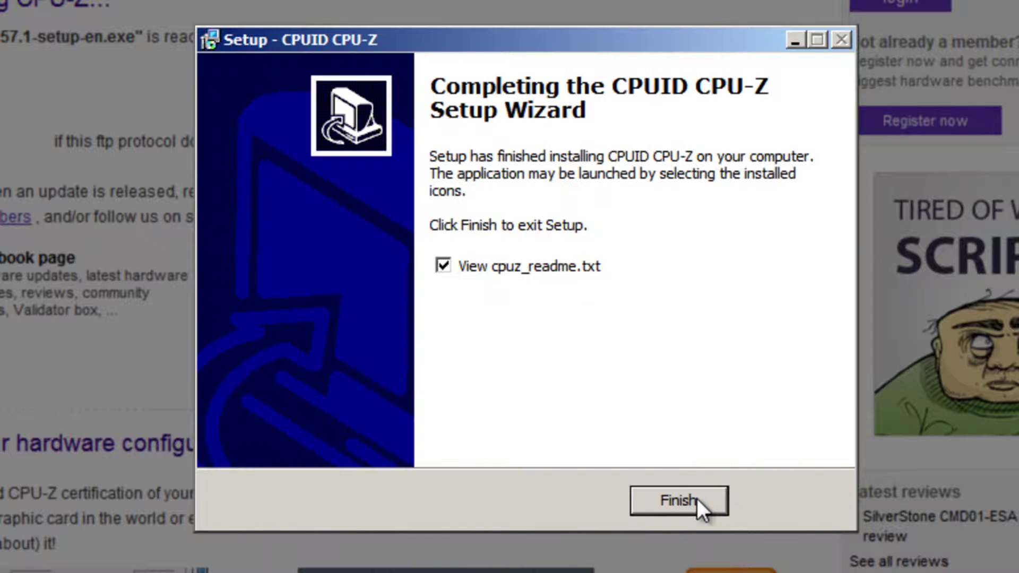
left_click(443, 266)
left_click(706, 499)
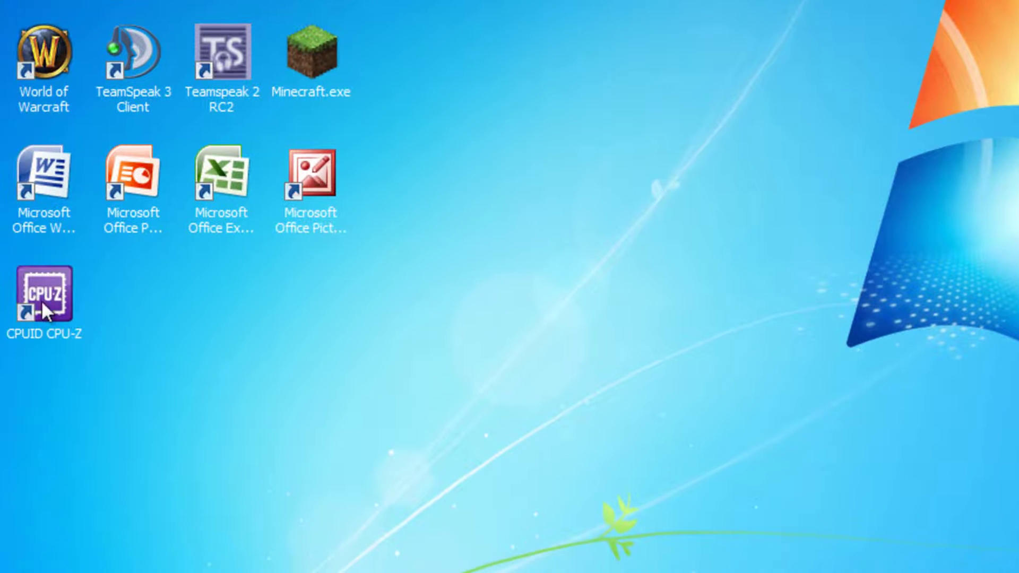
- Launch CPU-Z from the desktop shortcut to view the Intel Core i7 2600K details
double_click(38, 307)
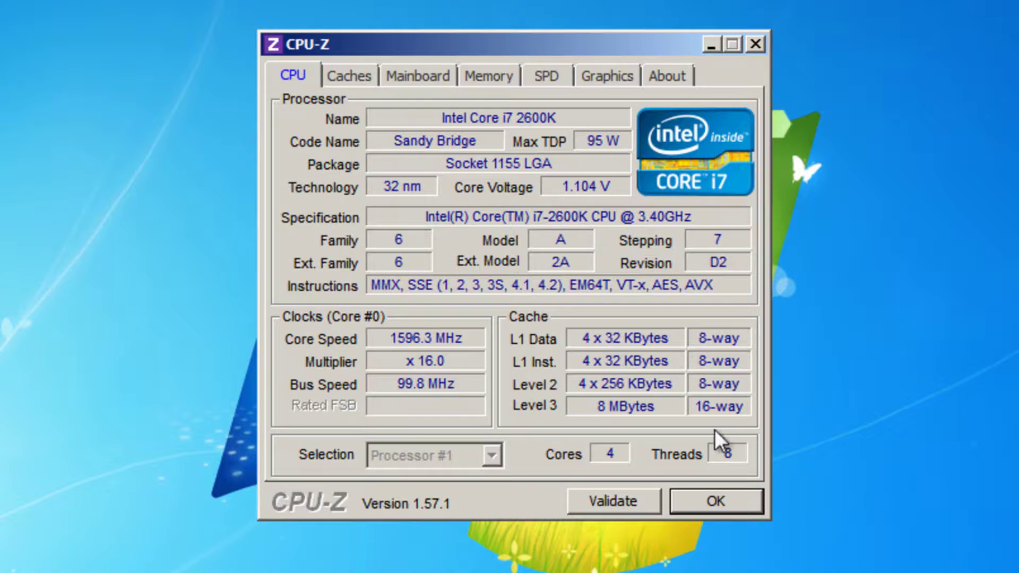
- Close CPU-Z and the CPUID tab, then start the Ubuntu 11.04 64-bit download
left_click(691, 500)
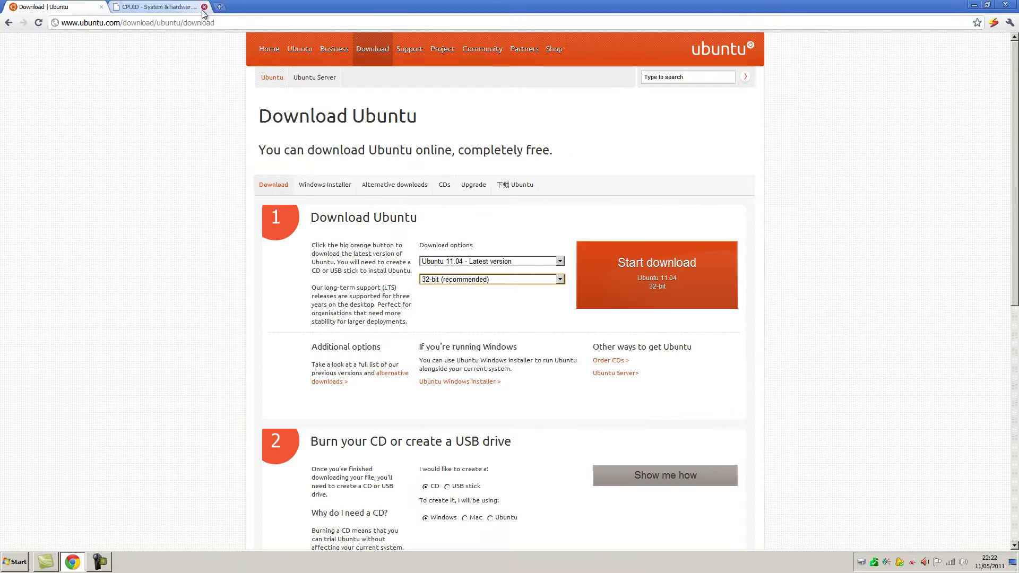
left_click(204, 7)
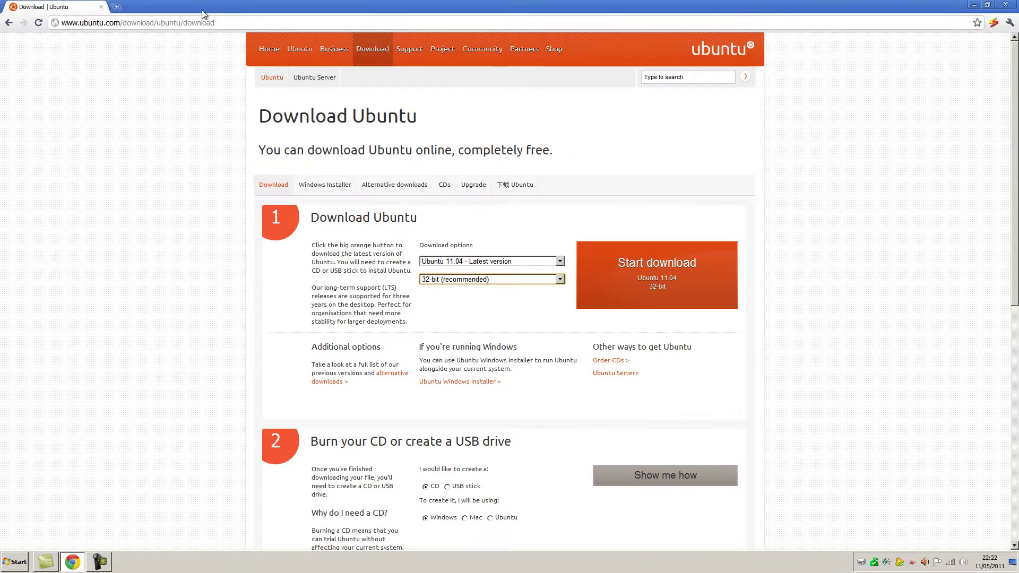
left_click(560, 279)
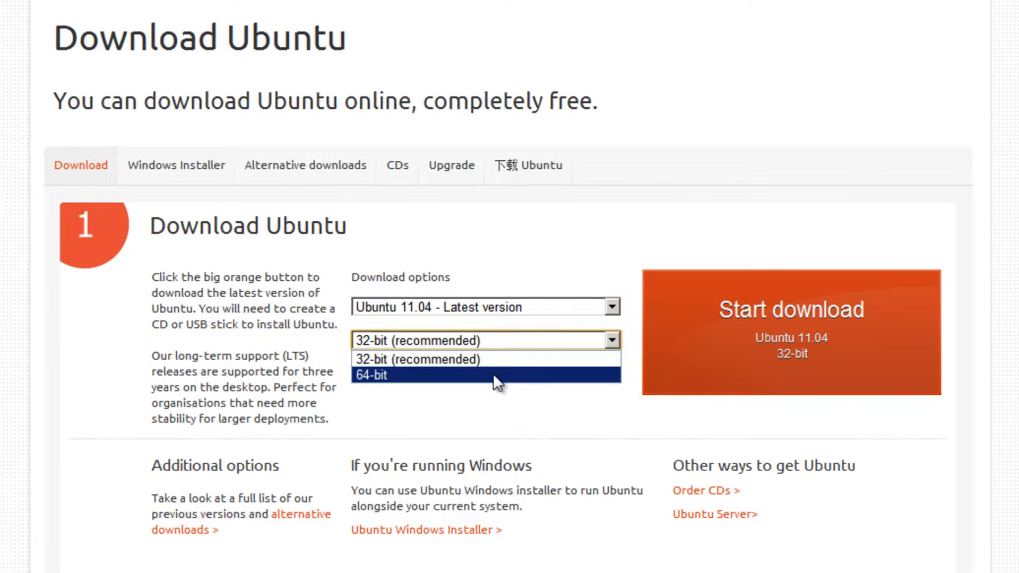
left_click(500, 374)
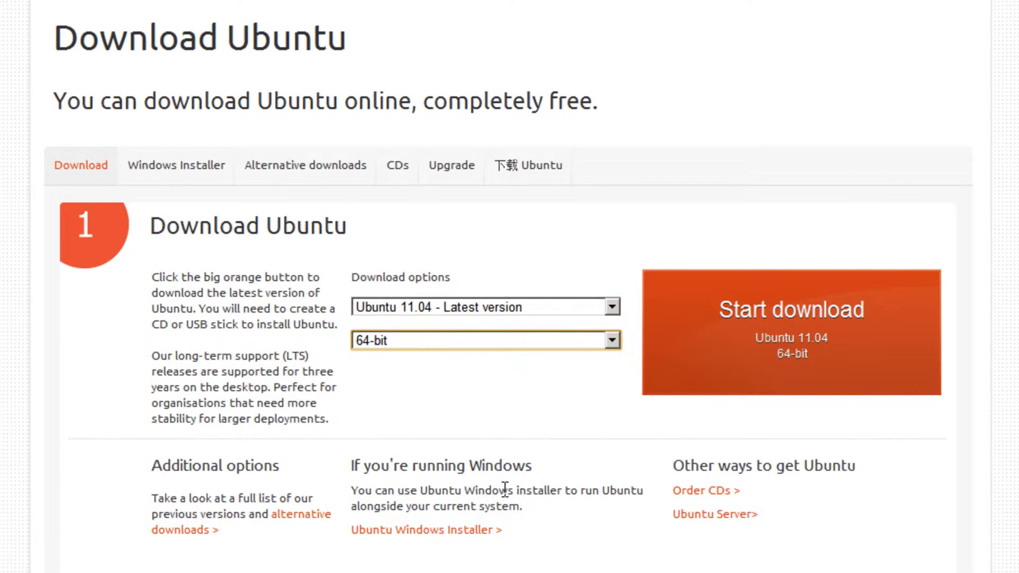
left_click(879, 346)
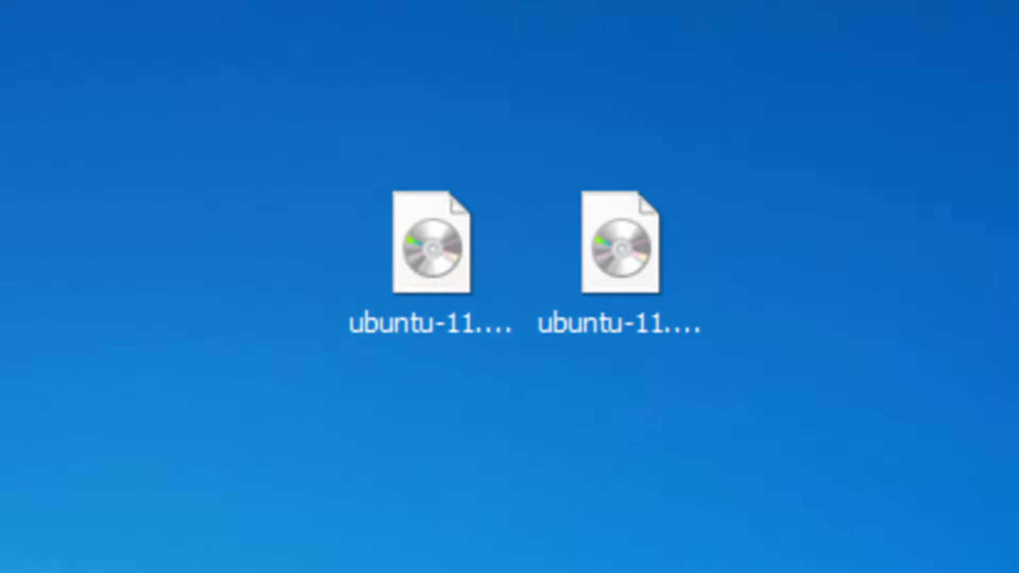
left_click(426, 250)
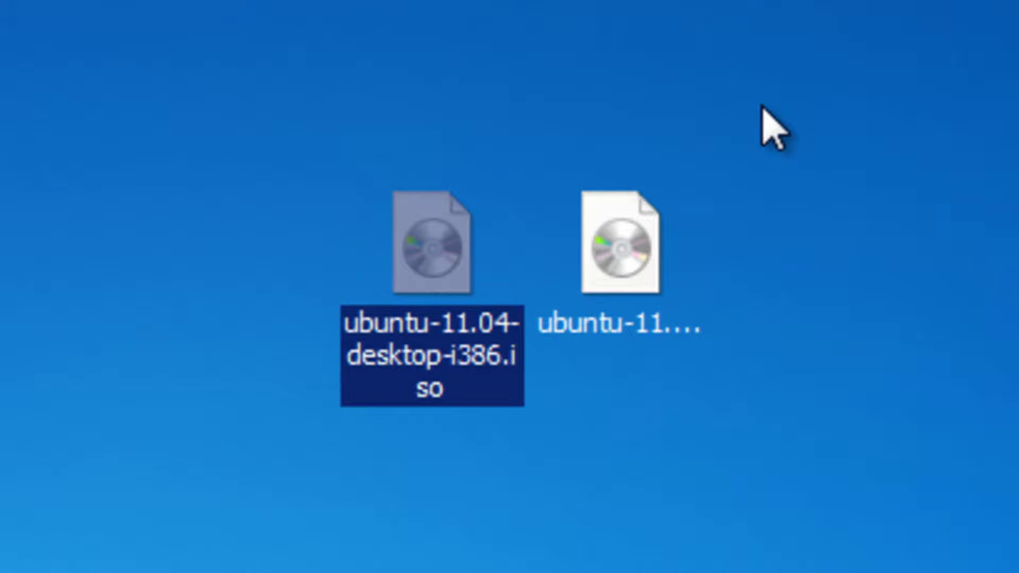
left_click(627, 244)
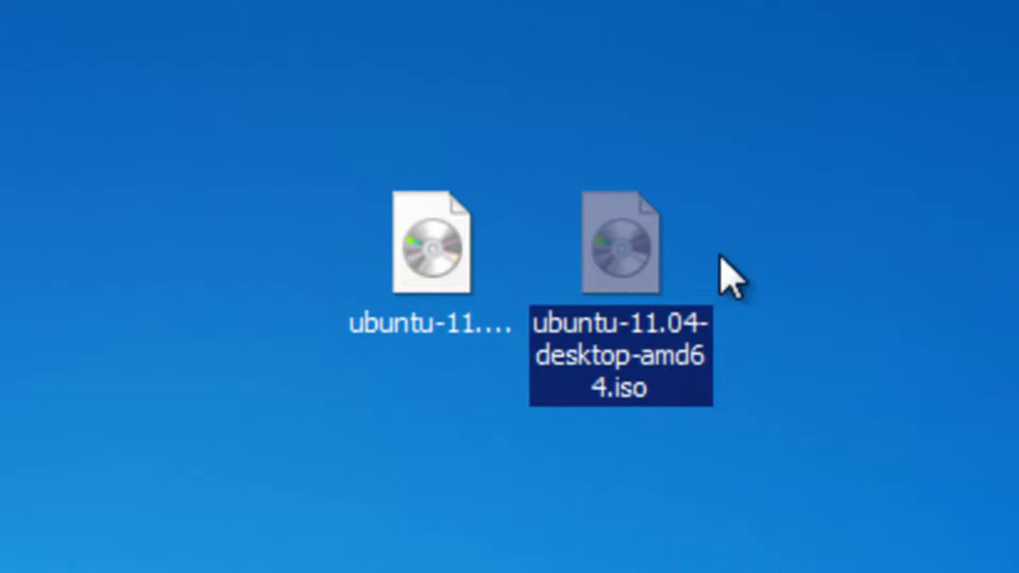
left_click(1009, 570)
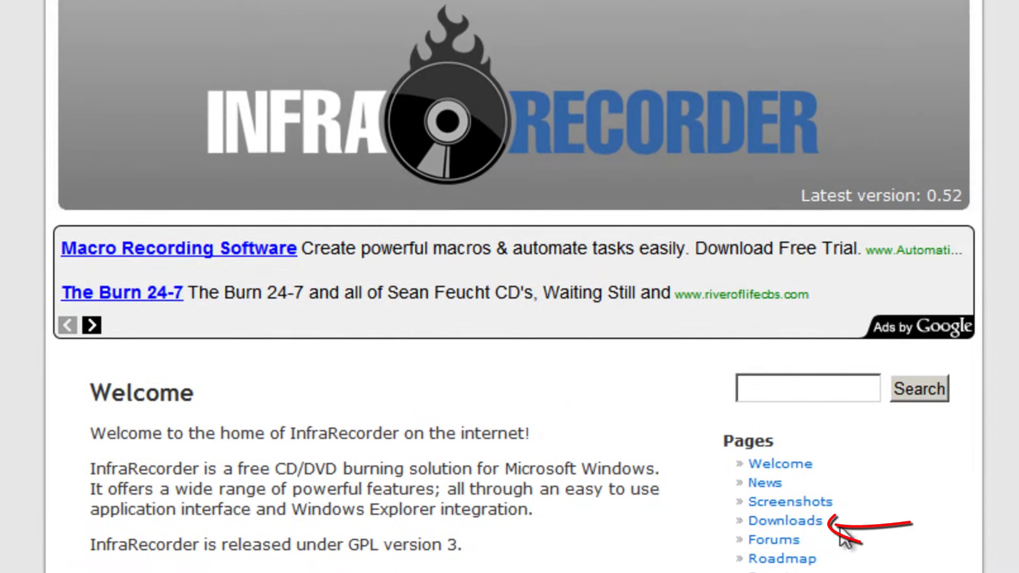
- Open the InfraRecorder Downloads page and scroll down to the x64 installer link
left_click(804, 524)
scroll(804, 526, "down", 3)
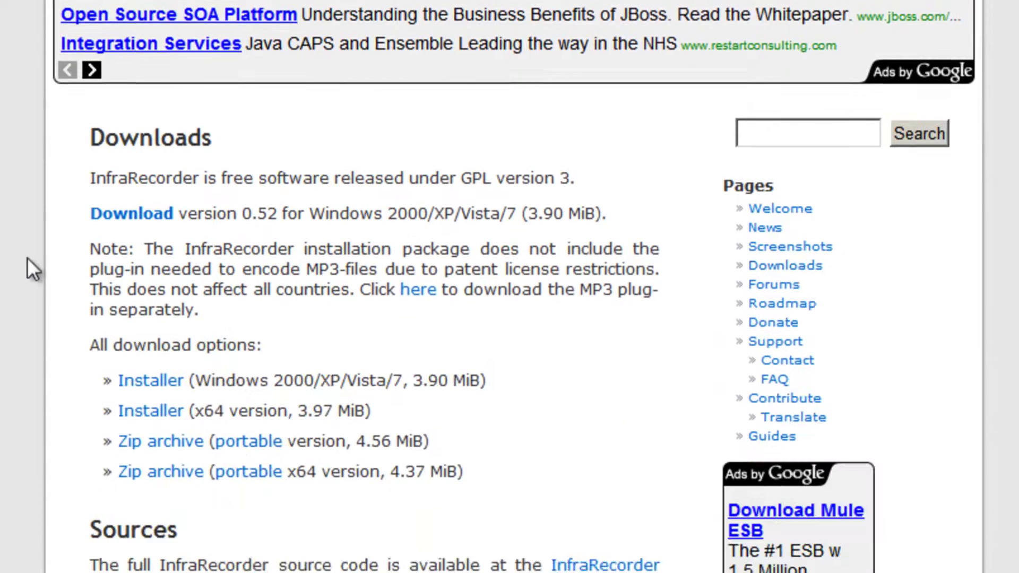
scroll(27, 257, "down", 1)
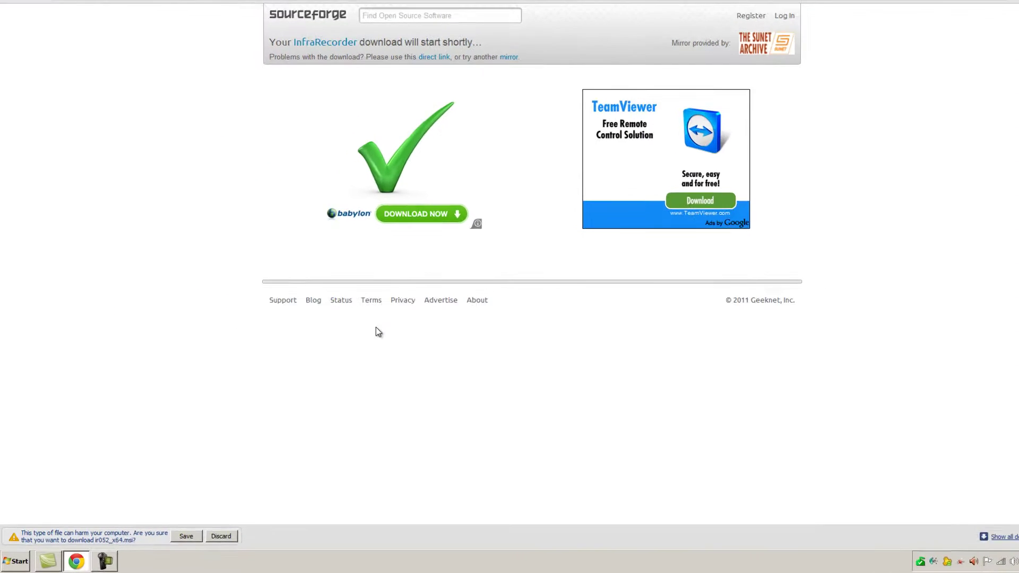
- Save and run ir052_x64.msi, accept the licence, and install to C:\Program Files\InfraRecorder
left_click(438, 487)
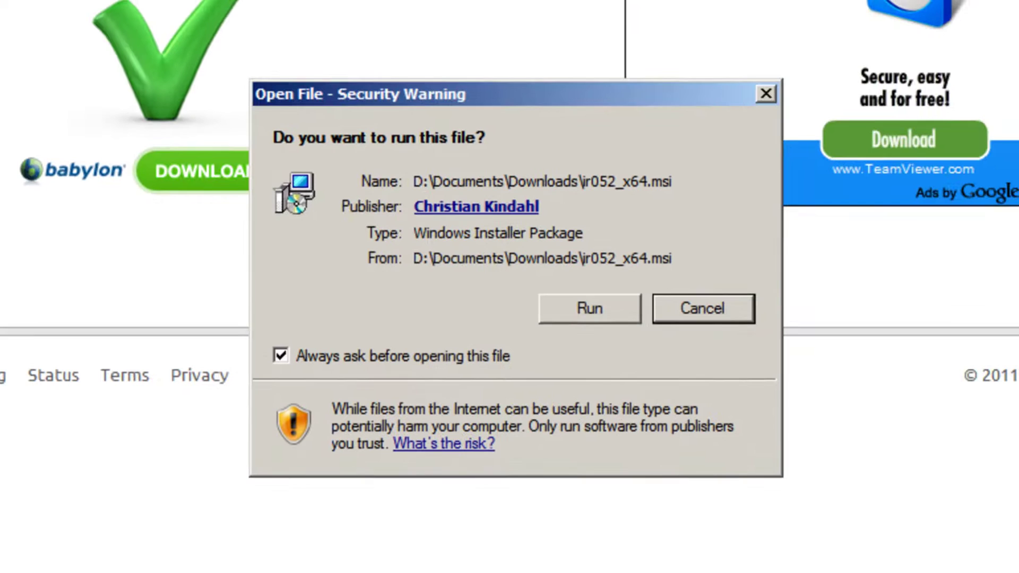
left_click(586, 305)
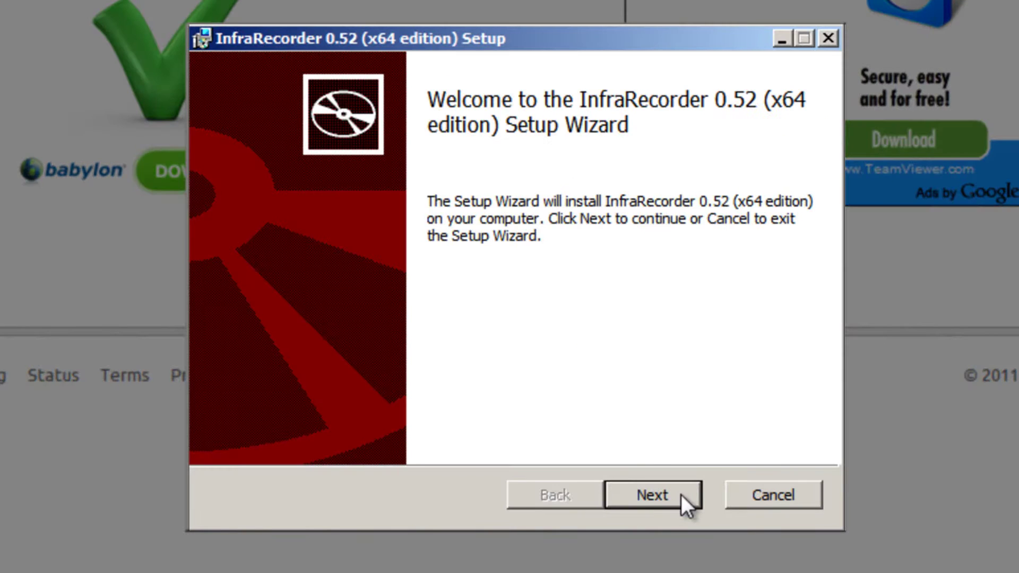
left_click(680, 494)
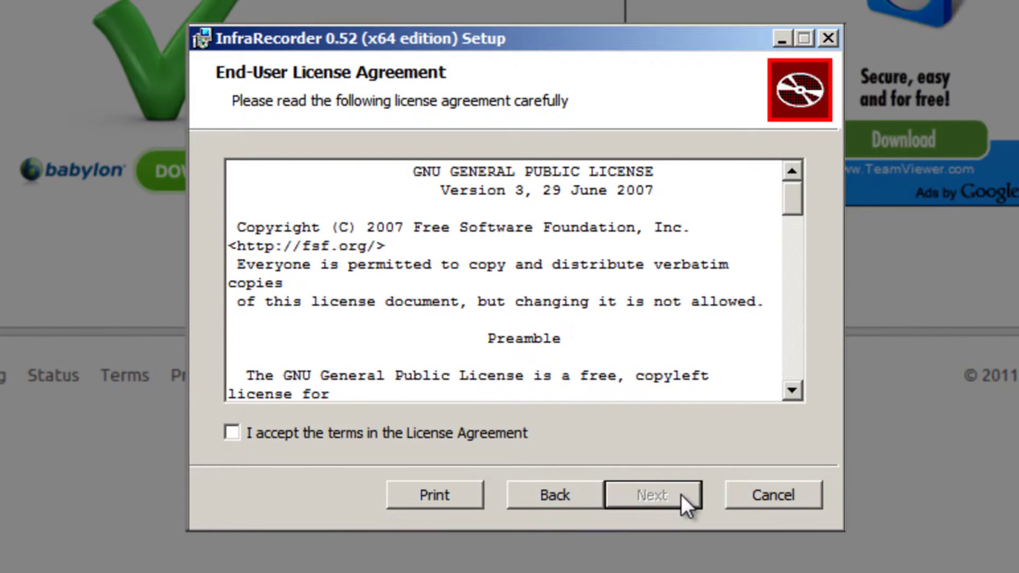
left_click(233, 432)
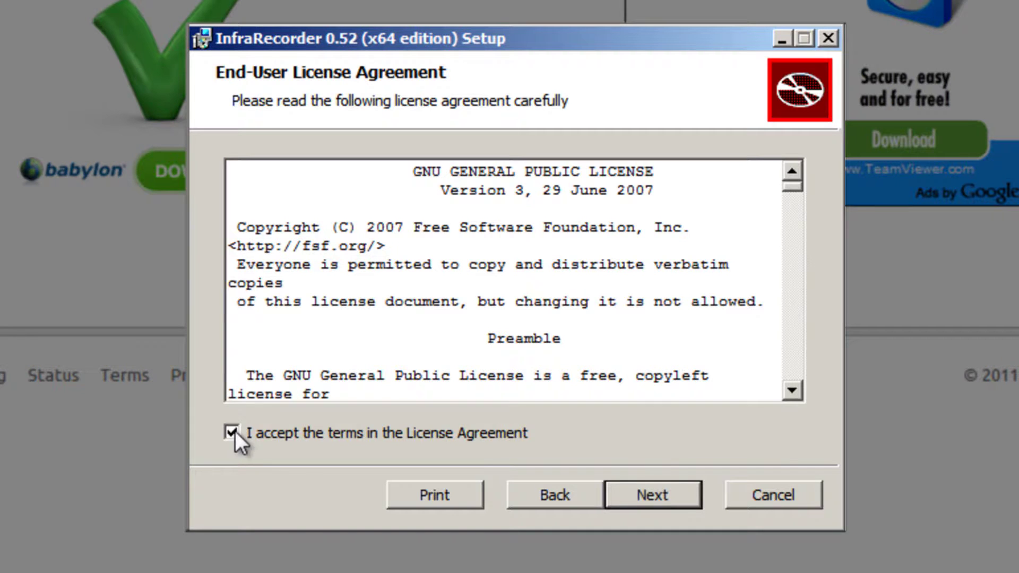
left_click(687, 494)
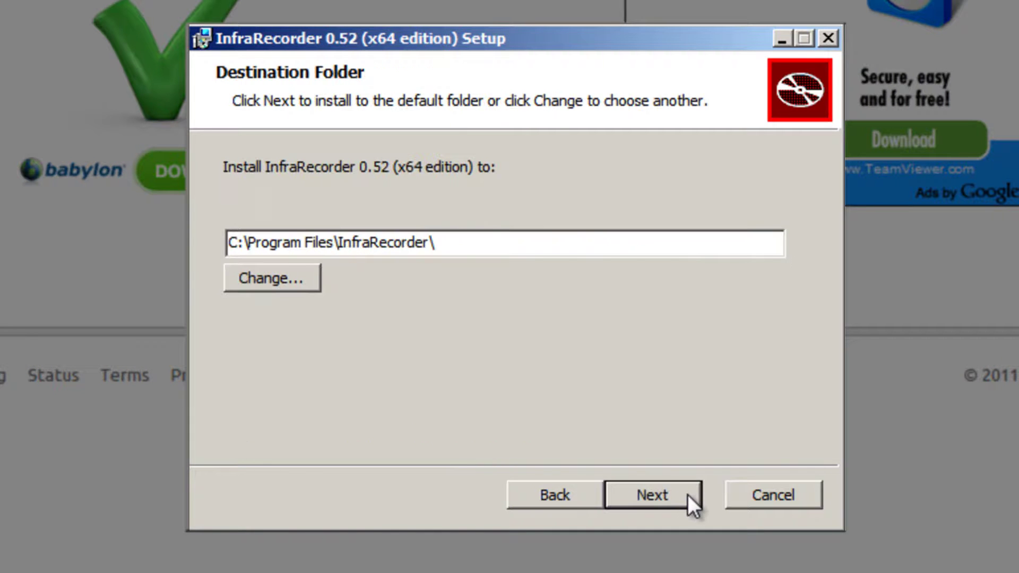
left_click(687, 495)
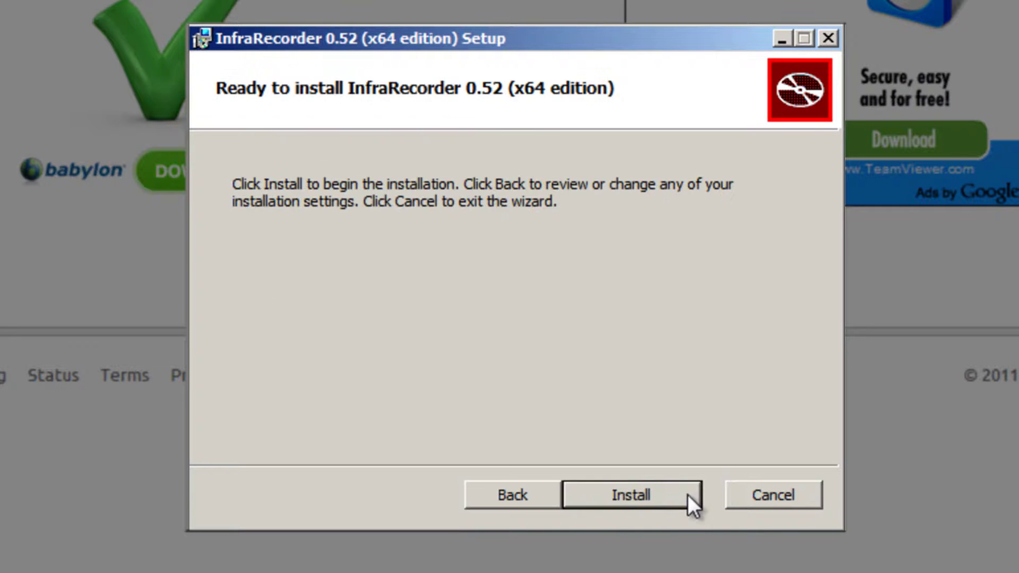
left_click(687, 495)
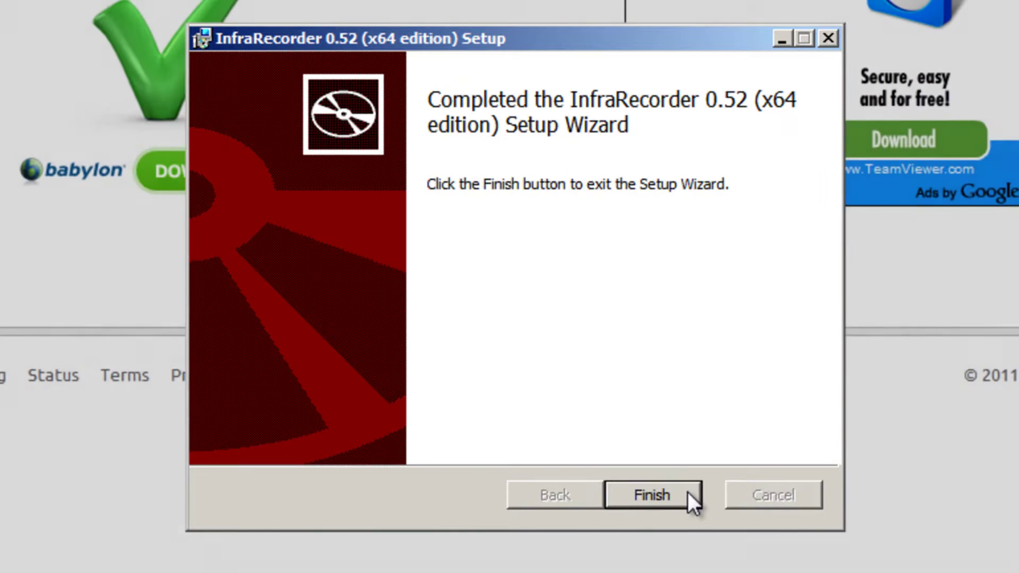
left_click(652, 495)
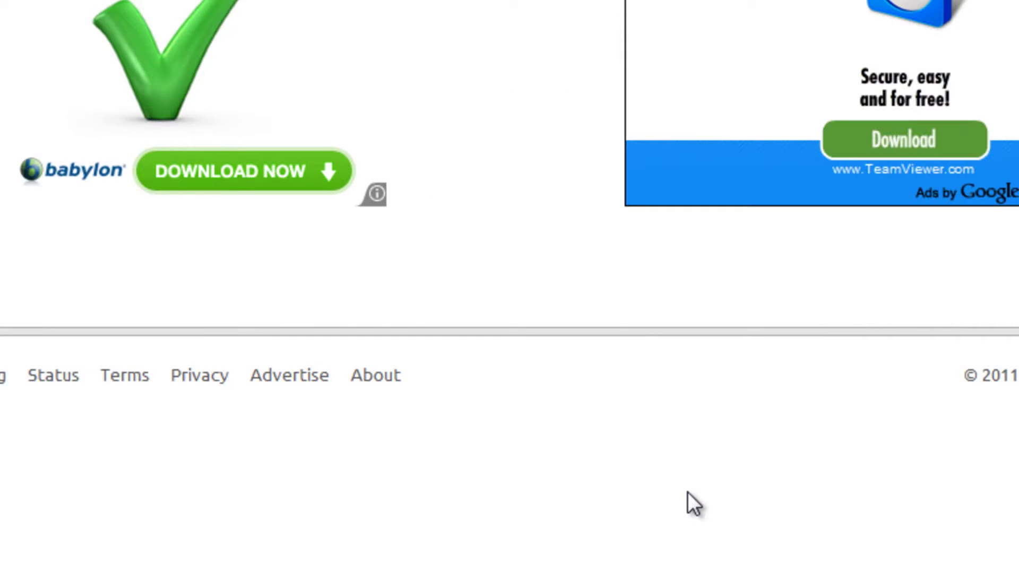
- Close Chrome and launch InfraRecorder by searching 'infra' in the Start menu
left_click(1013, 6)
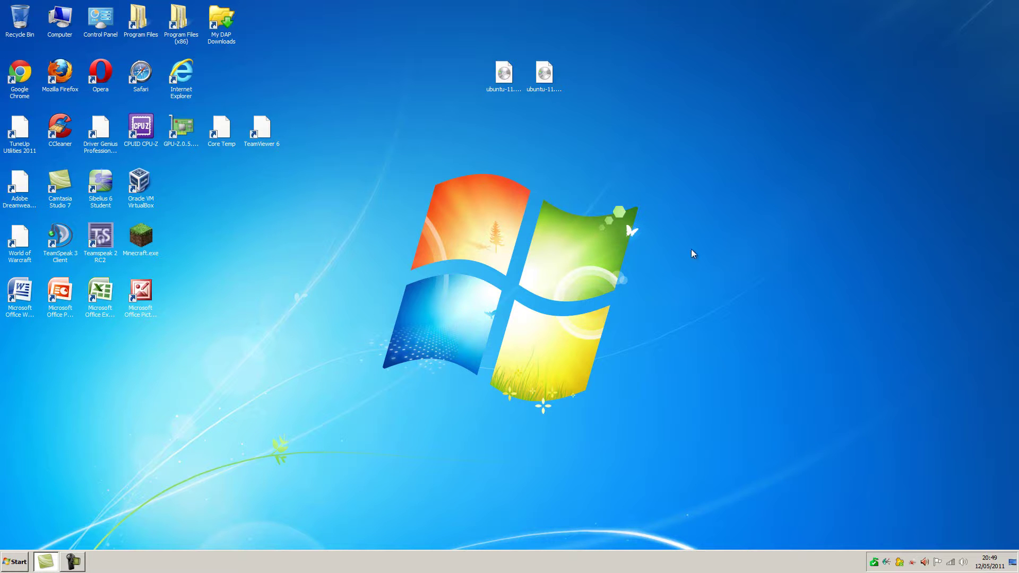
left_click(15, 561)
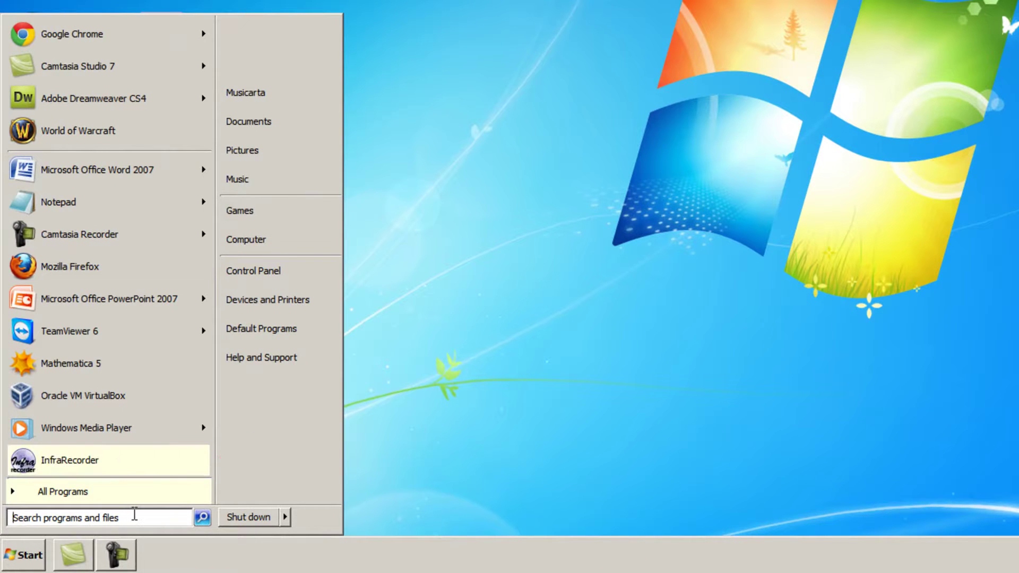
type("infra")
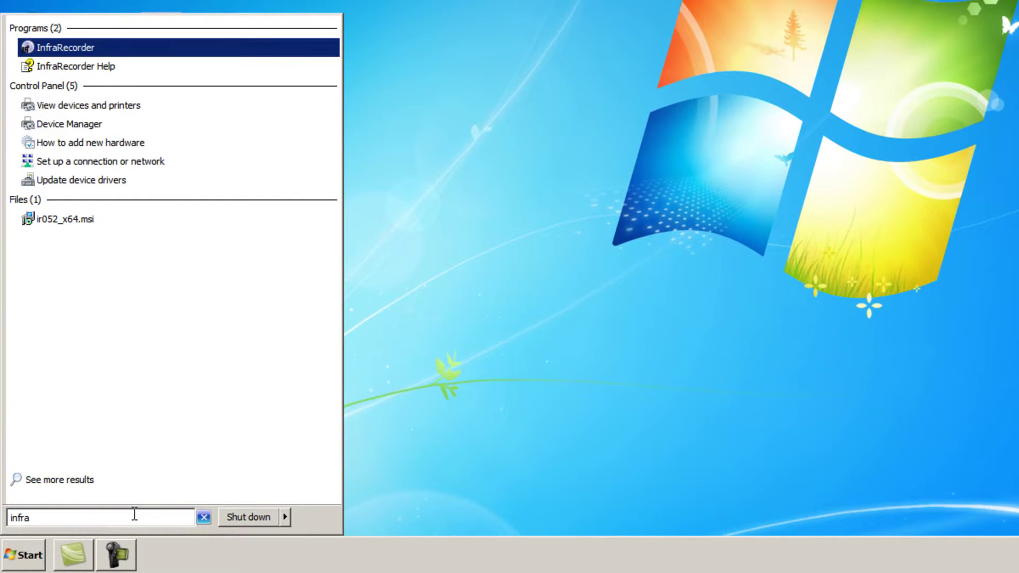
left_click(118, 49)
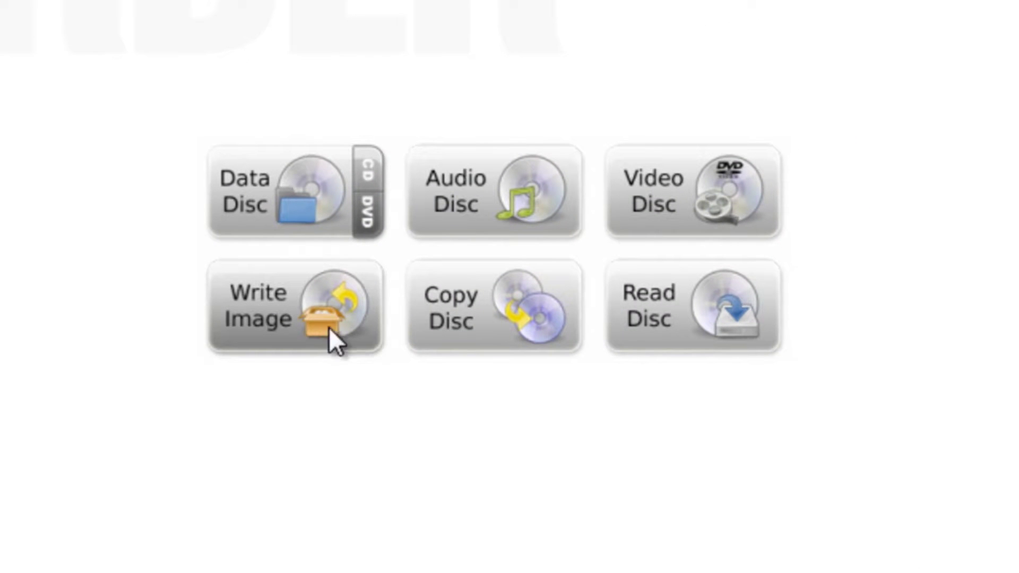
- Choose Write Image and select ubuntu-11.04-desktop-amd64.iso from the Desktop
left_click(293, 341)
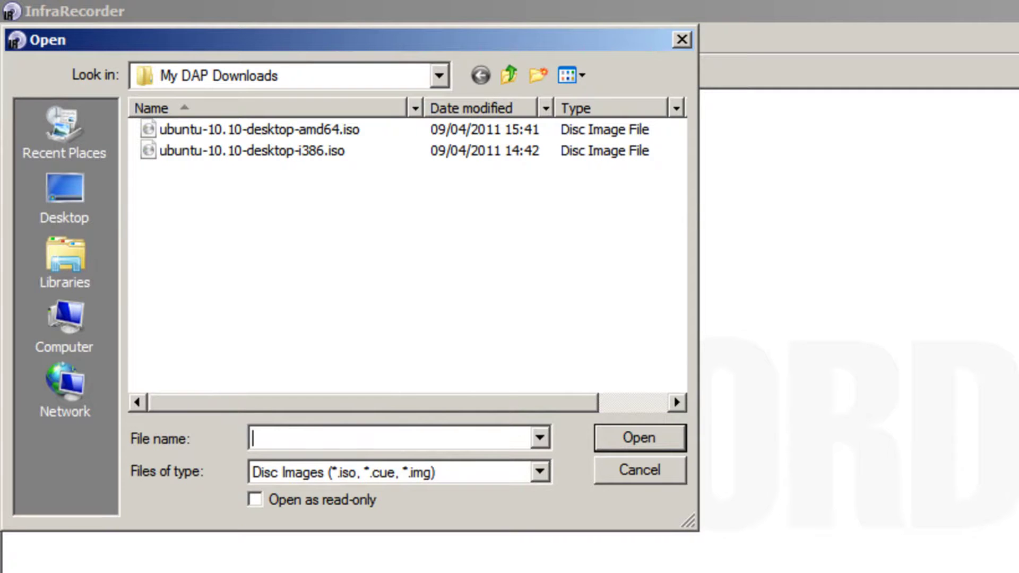
left_click(77, 212)
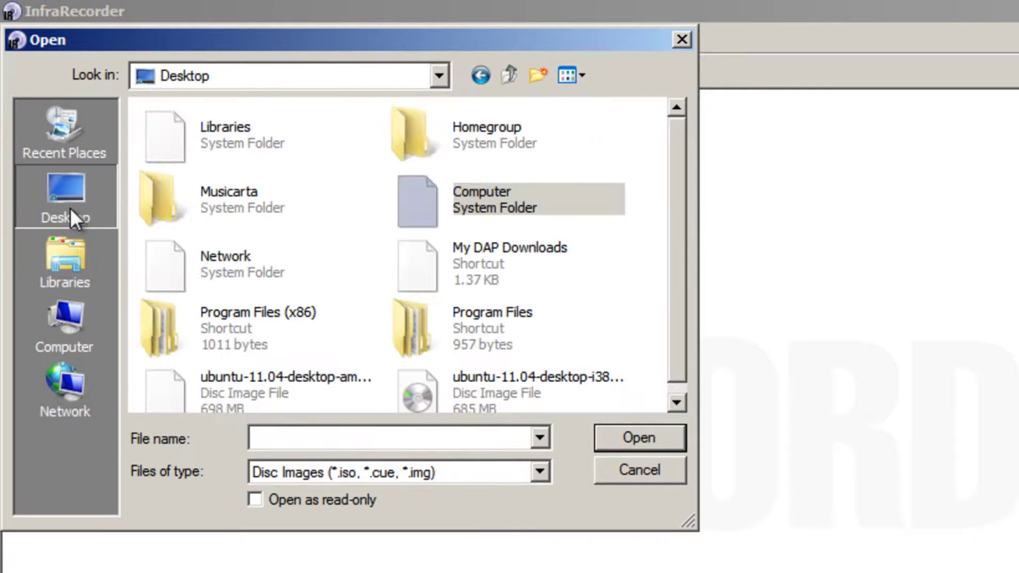
scroll(676, 170, "down", 1)
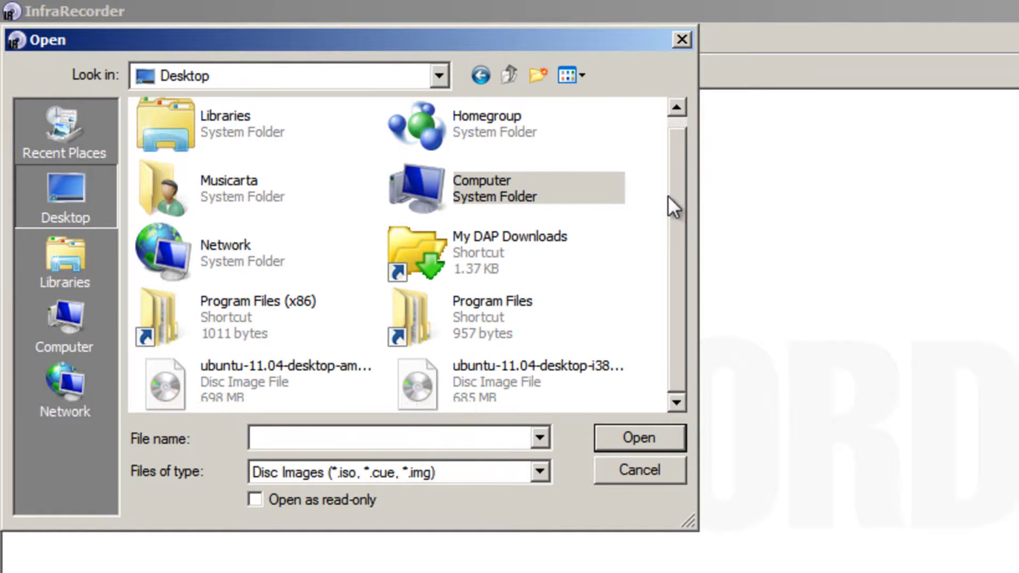
left_click(315, 377)
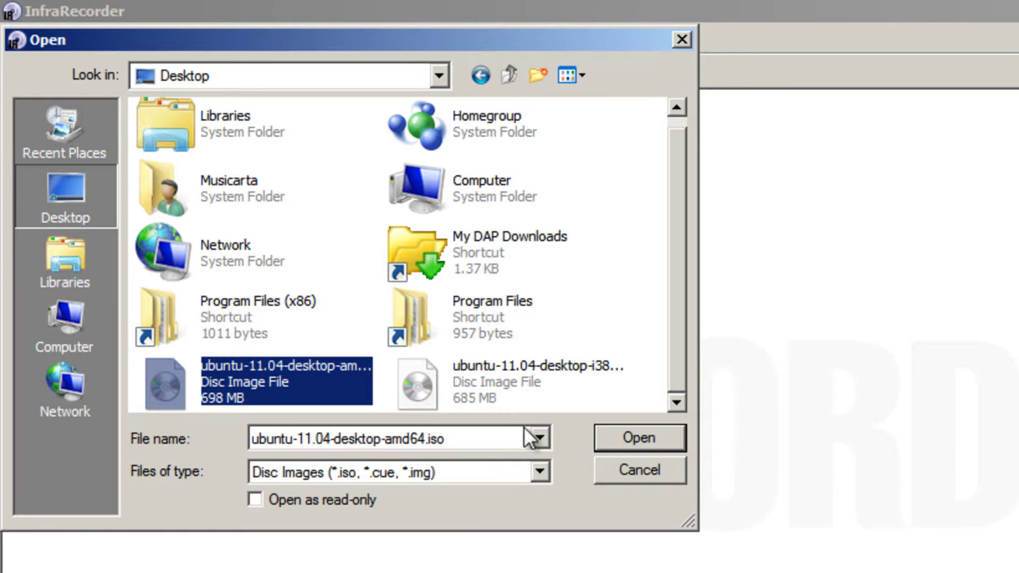
- Open the ISO, keep the E: TSSTcorp drive as recorder at maximum speed, and start burning
double_click(321, 381)
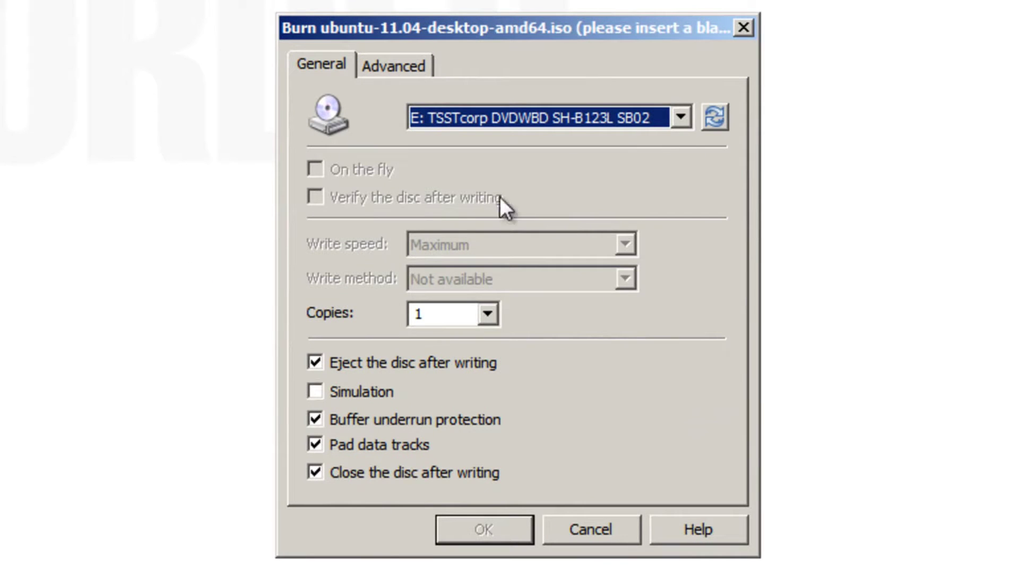
left_click(680, 118)
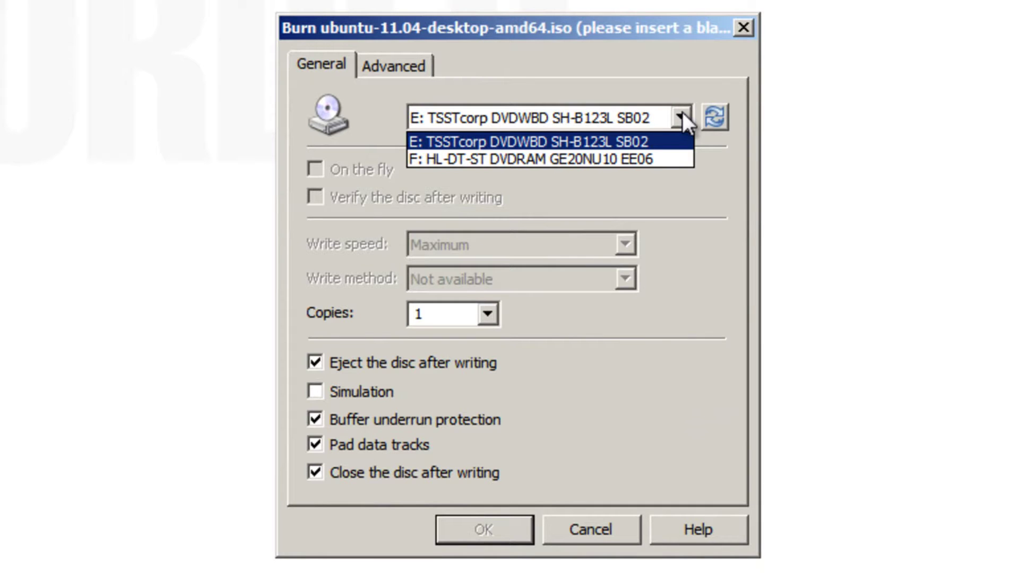
left_click(666, 141)
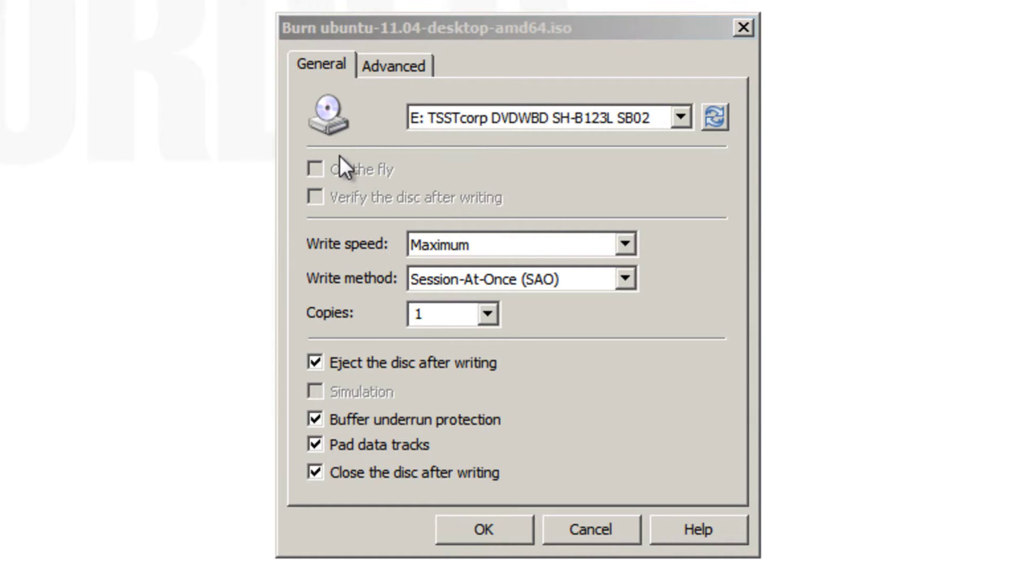
left_click(512, 533)
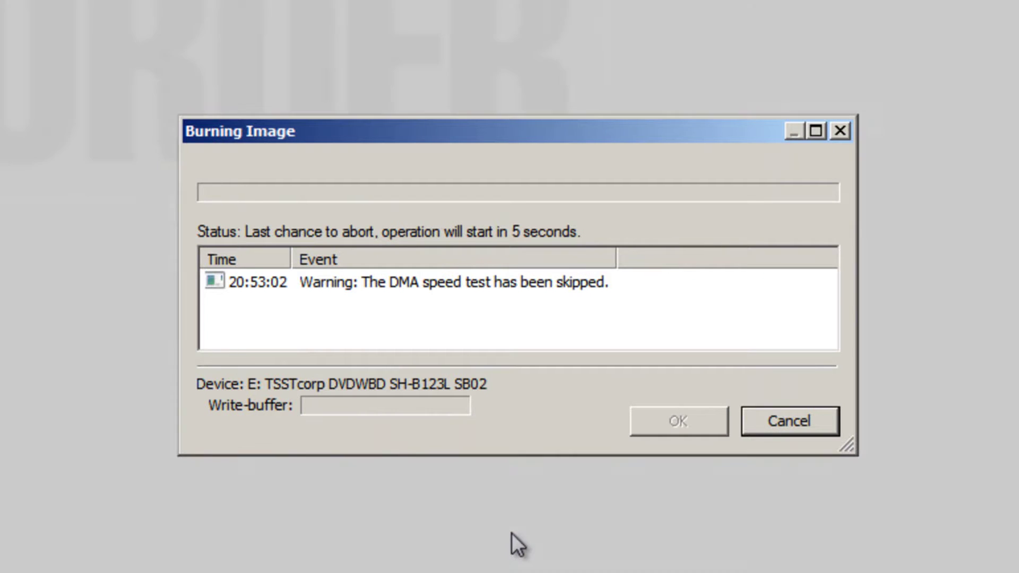